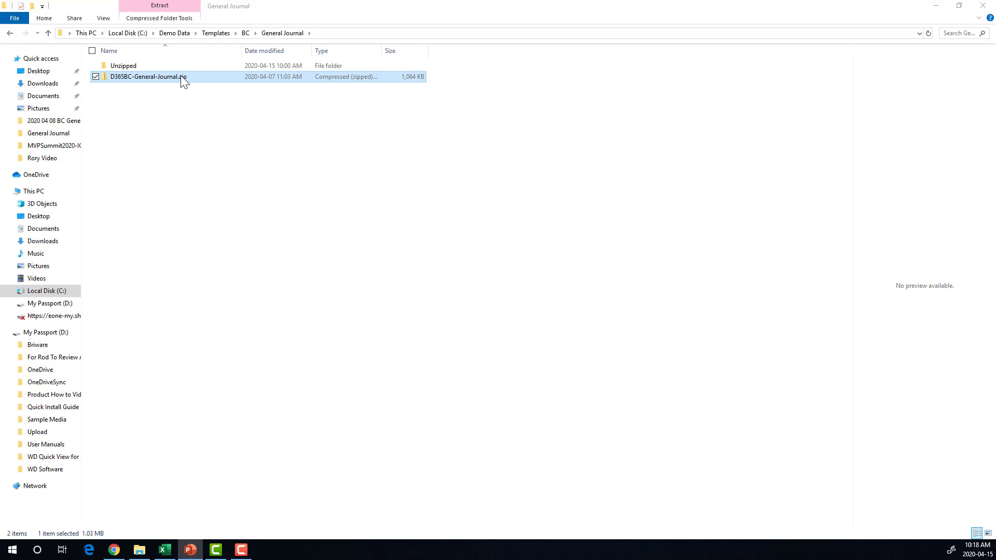
Open the Unzipped folder, select D365BC - General Journal.xlsm, and switch to the D365BC - General Journal Ready workbook in Excel.
double_click(124, 66)
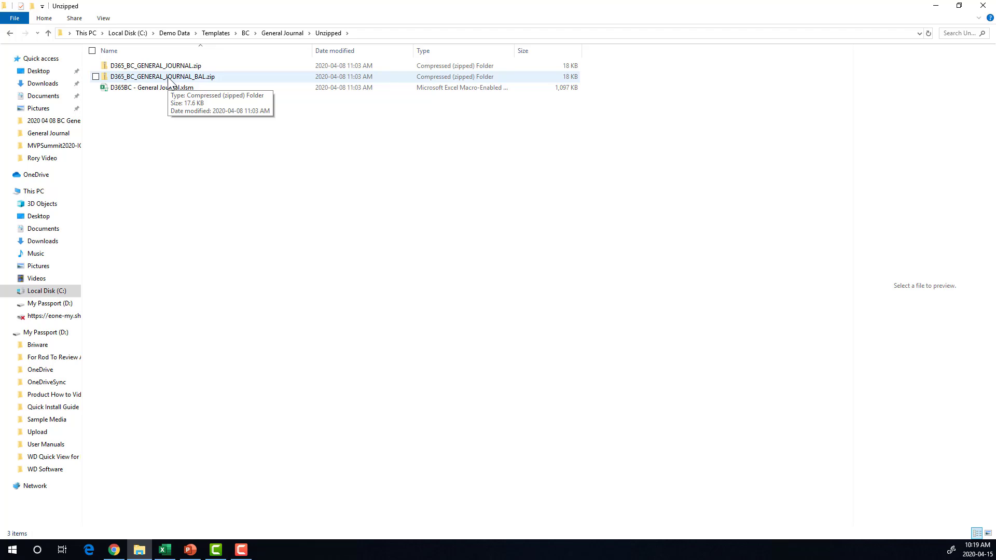
click(156, 87)
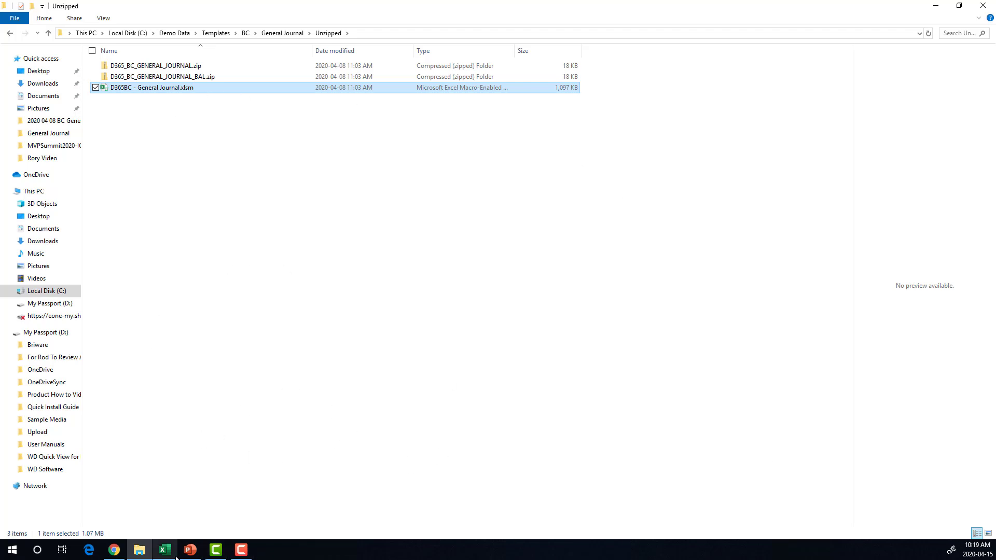
mouse_move(176, 558)
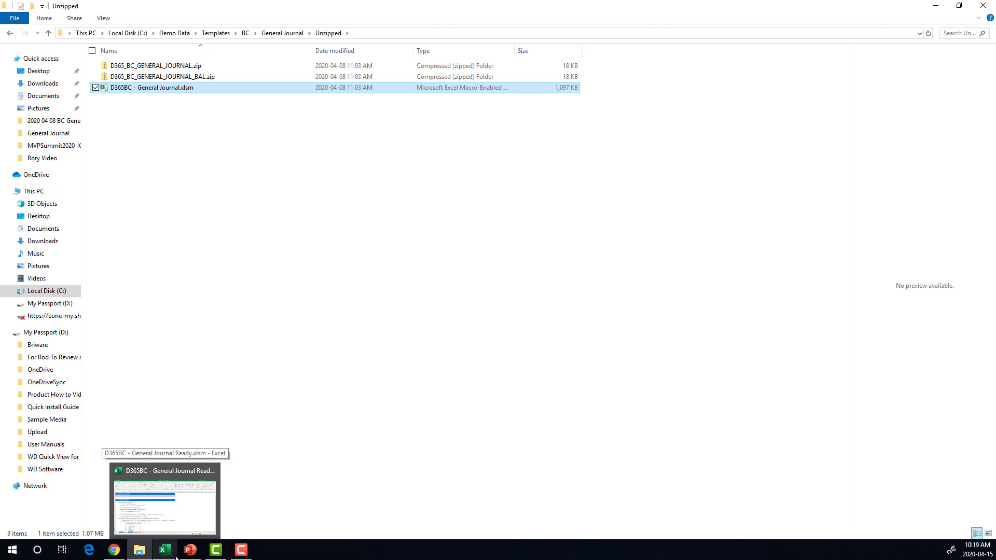
click(167, 556)
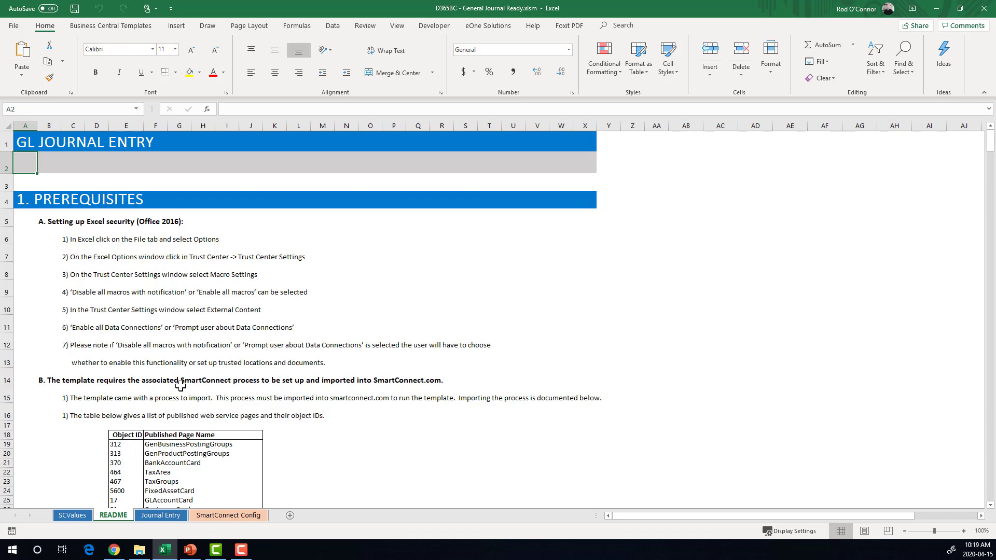
Skim the README sheet's prerequisites and SmartConnect import instructions, and go to the Journal Entry sheet.
scroll(193, 369, down, 3)
scroll(195, 367, down, 8)
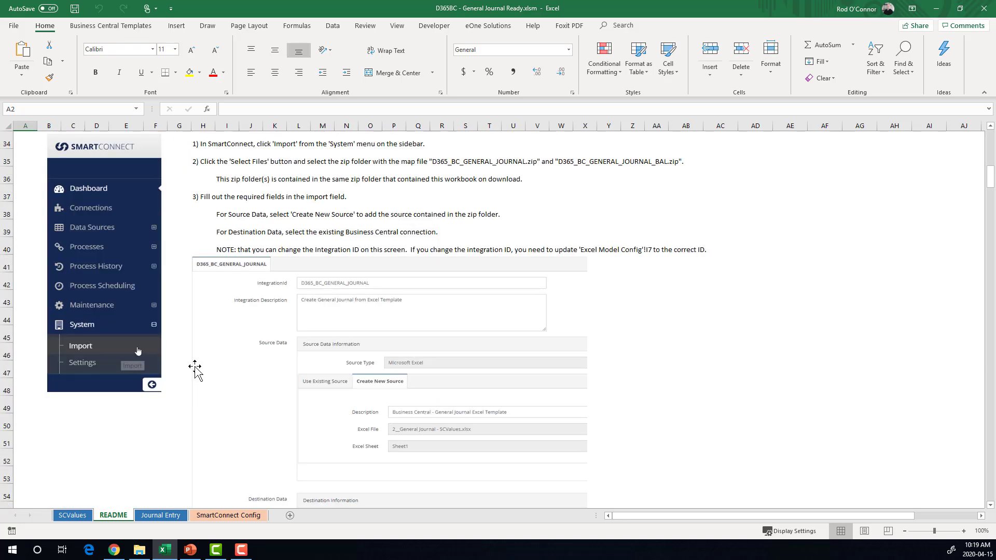
scroll(194, 365, up, 11)
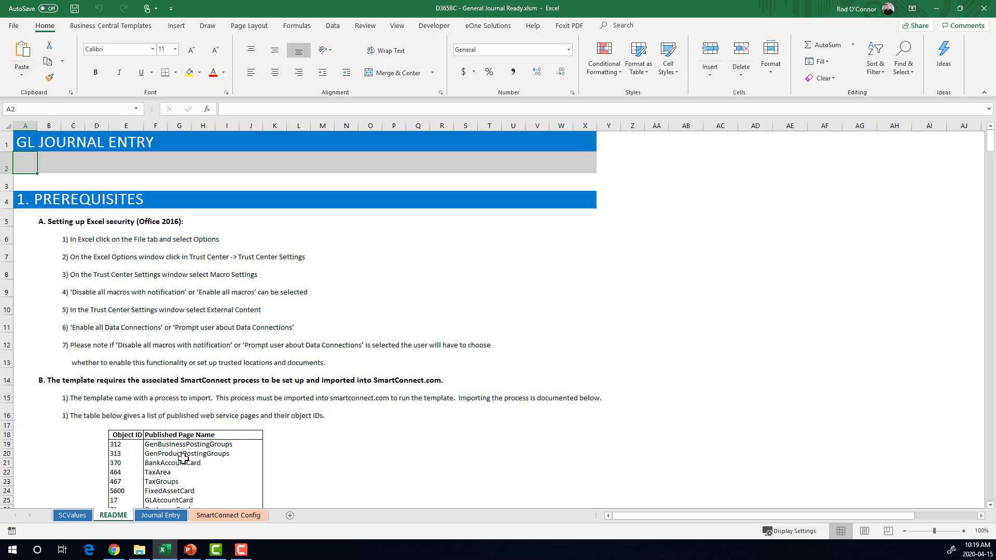
click(144, 515)
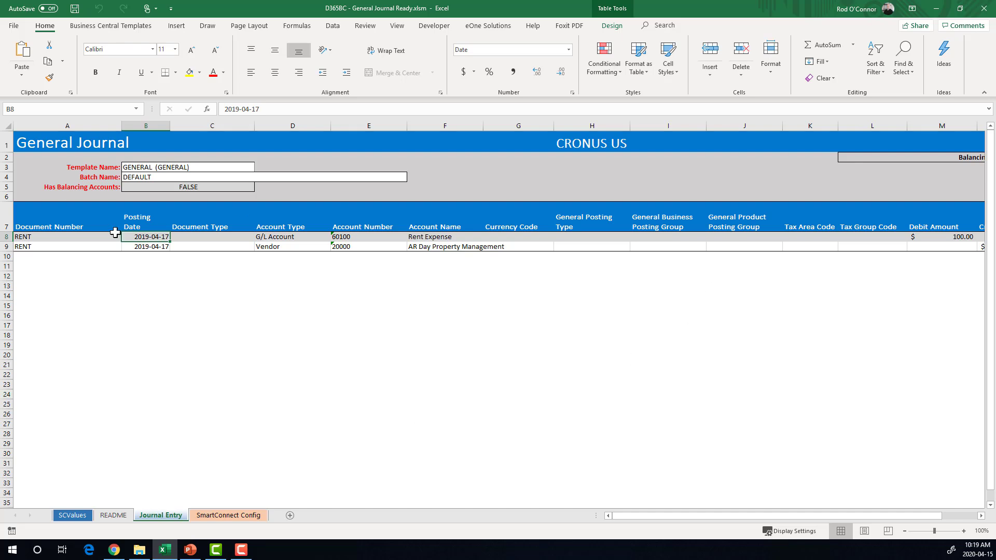
Set the account number of the first RENT line, the G/L Account one, to 60600.
click(379, 237)
click(411, 238)
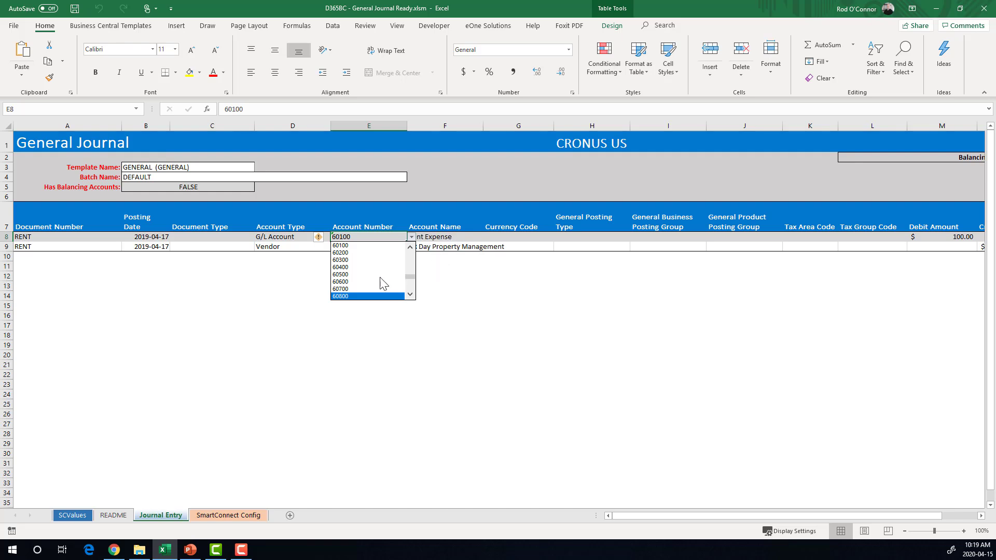
click(340, 282)
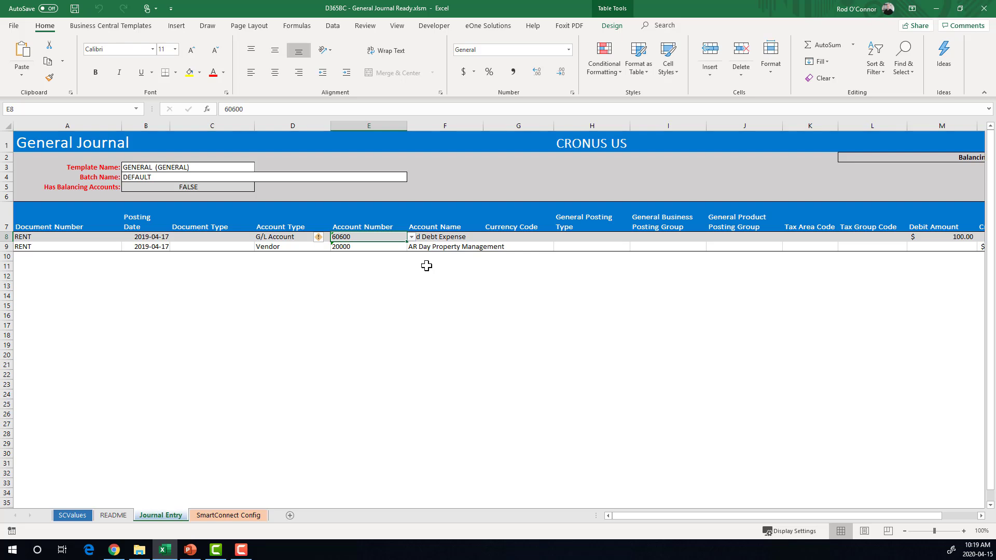
Set the account name of the first RENT line to Rent Expense.
click(482, 238)
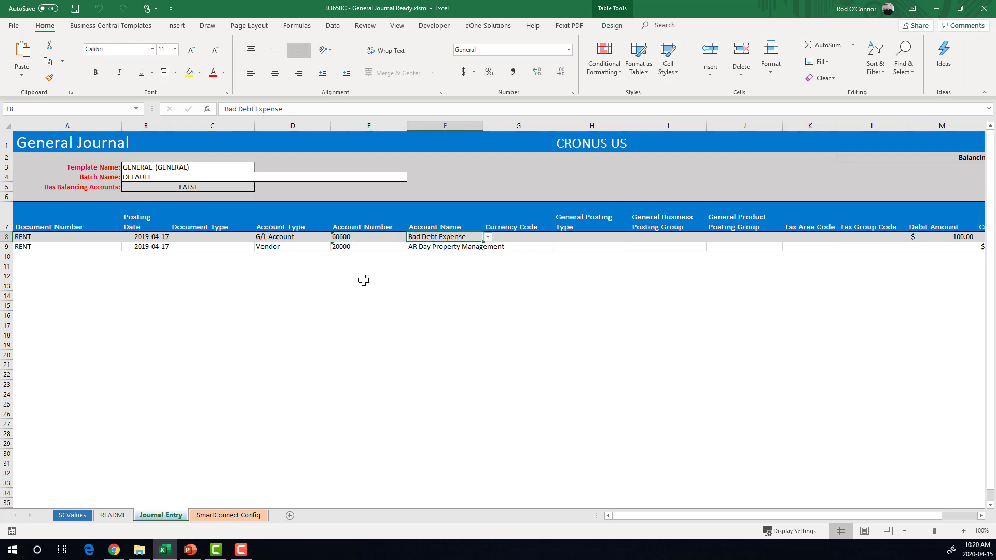
click(488, 237)
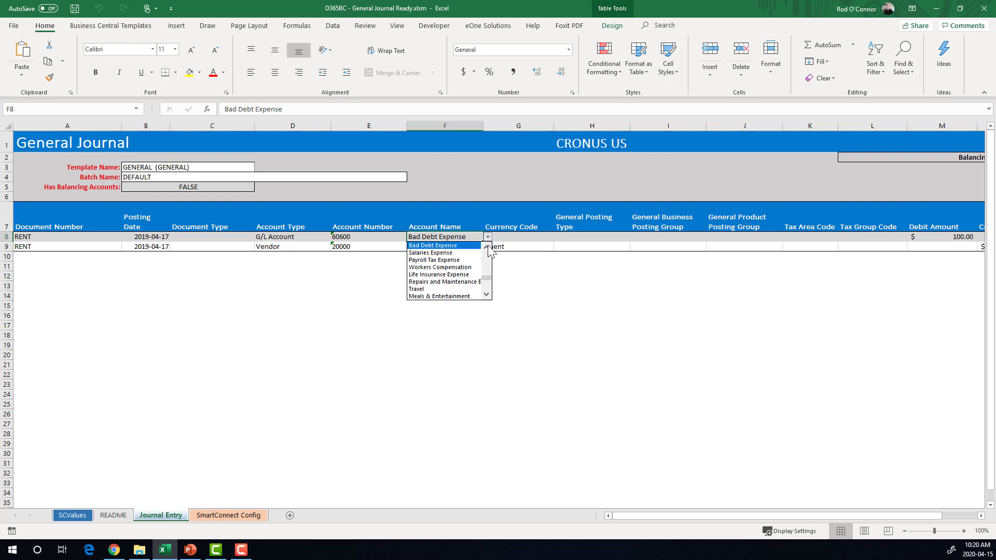
click(487, 247)
click(487, 246)
click(488, 246)
click(487, 246)
click(487, 248)
click(488, 247)
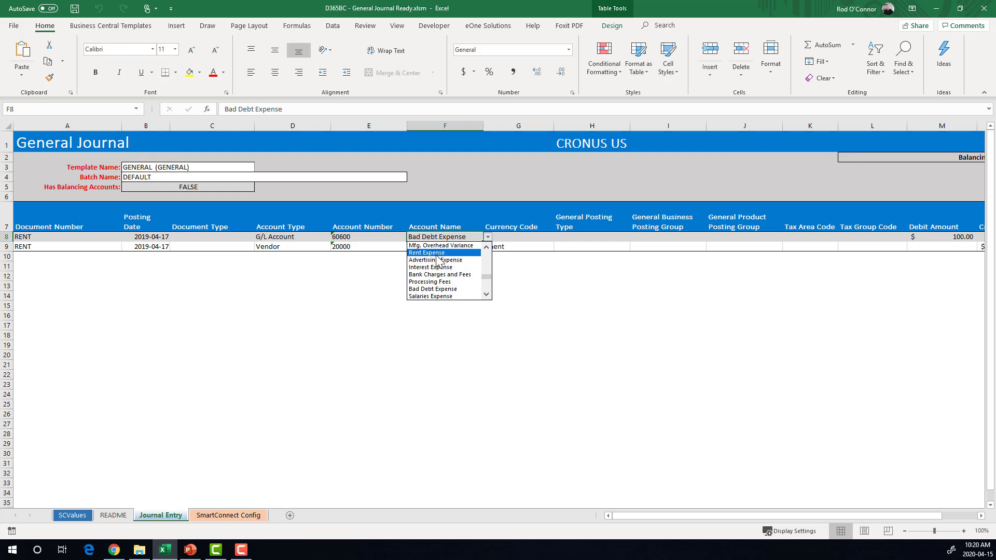
click(439, 254)
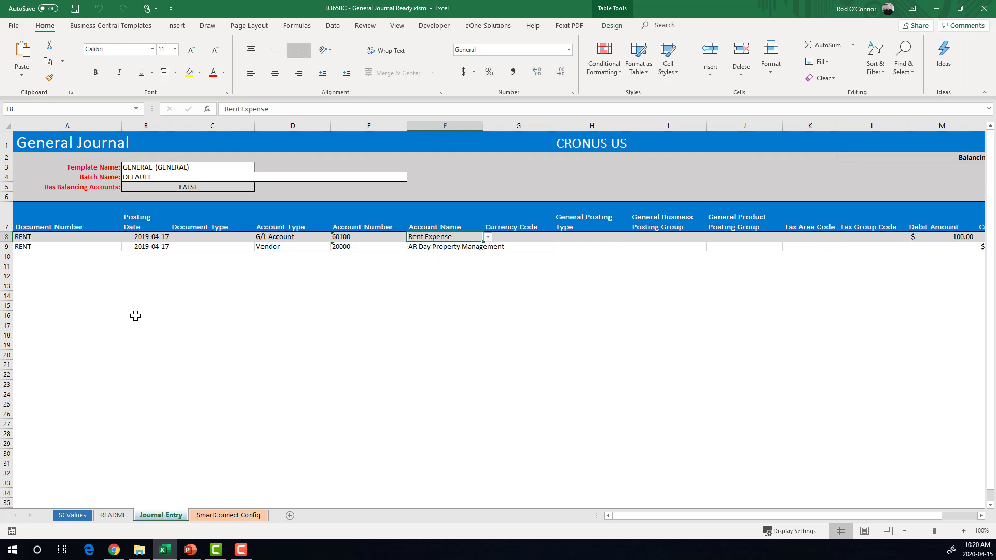
Check the General Posting Type choices and the Currency Code cell on the first RENT line, and the Account Type of both lines.
click(587, 245)
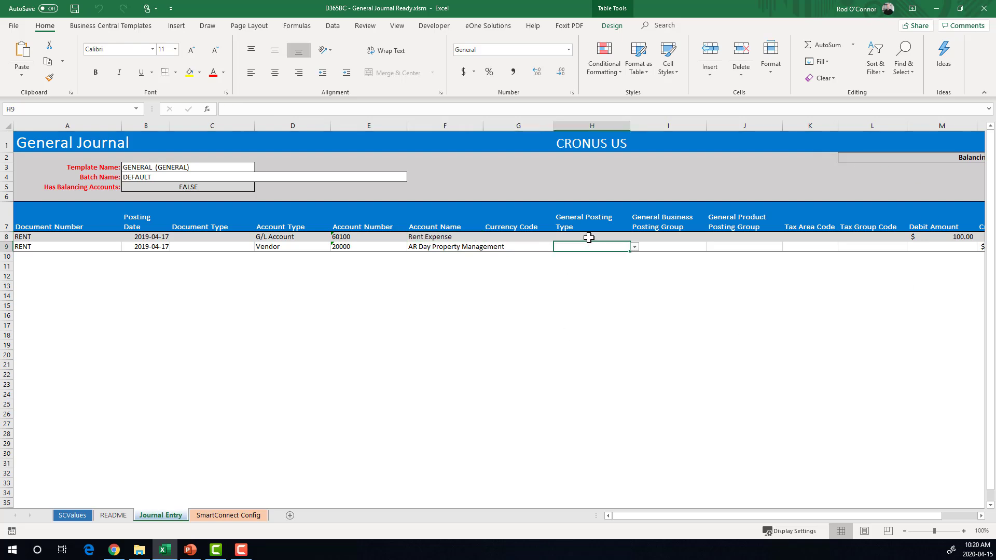
click(589, 238)
click(634, 237)
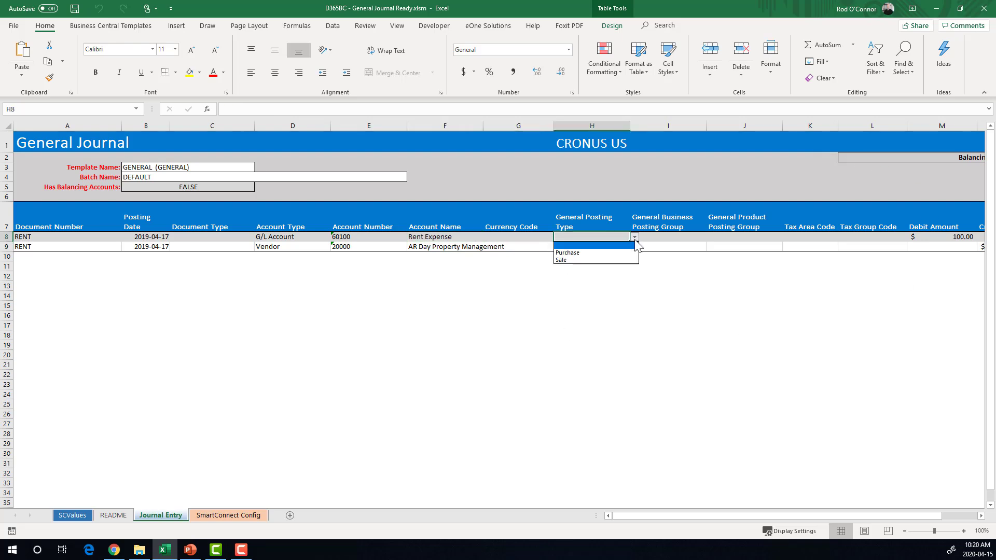
click(594, 244)
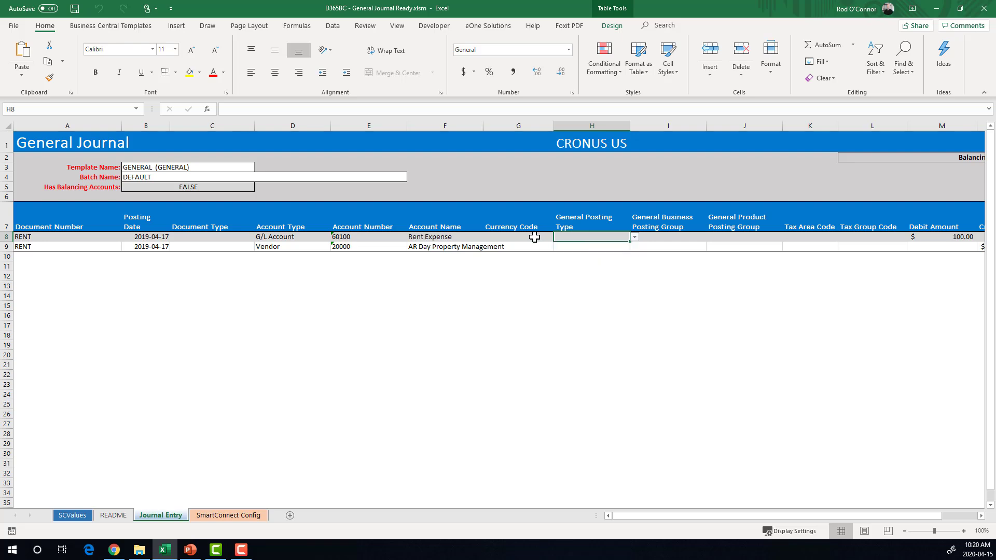
click(530, 236)
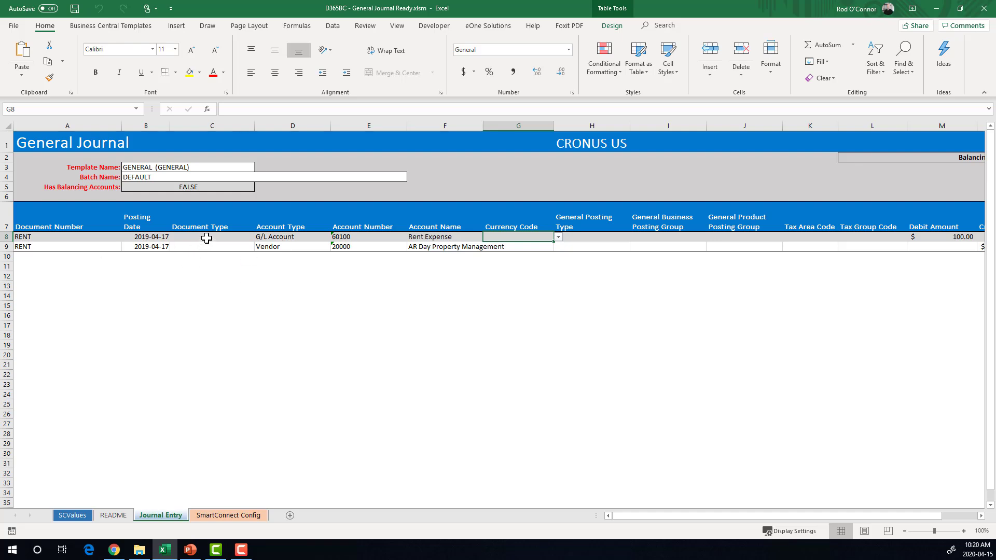
click(285, 256)
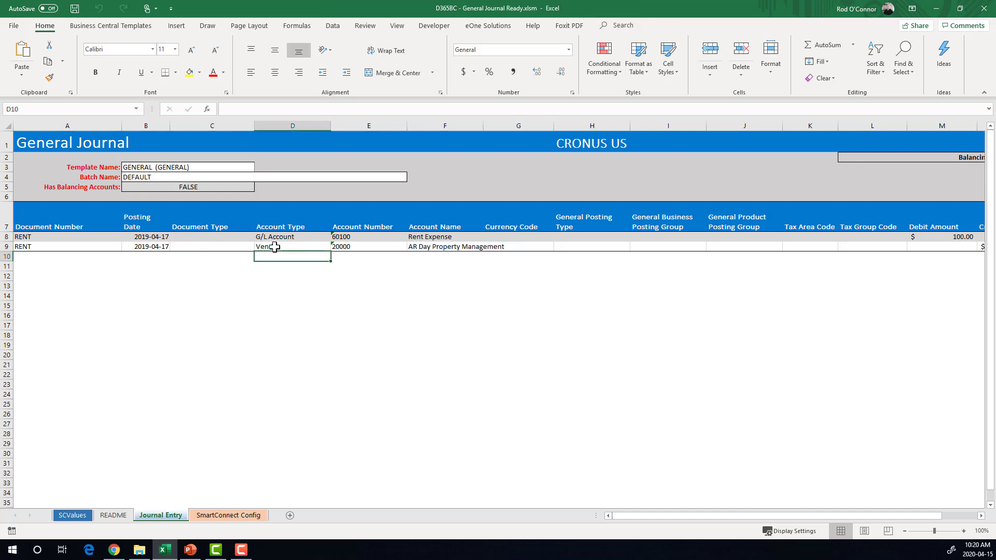
key(Up)
key(Up)
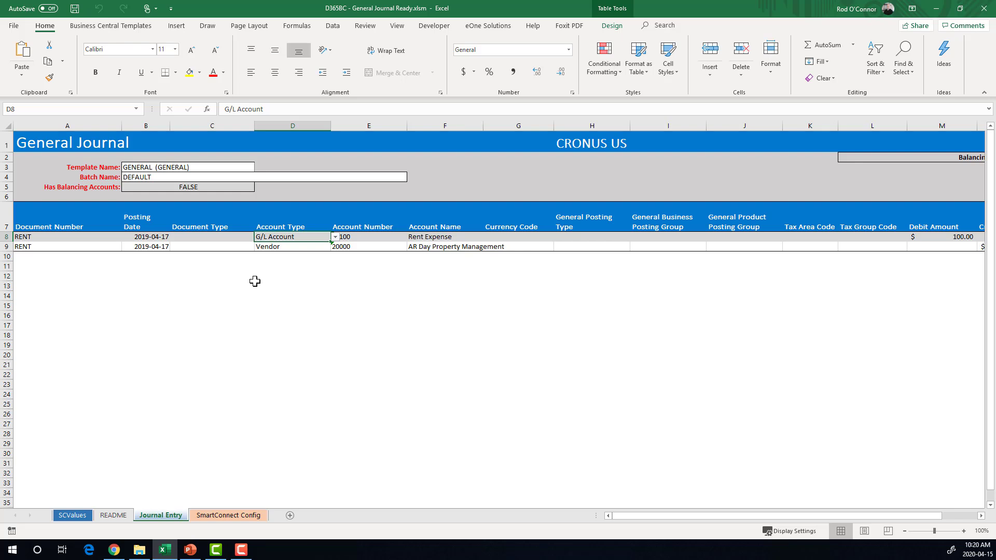
key(Down)
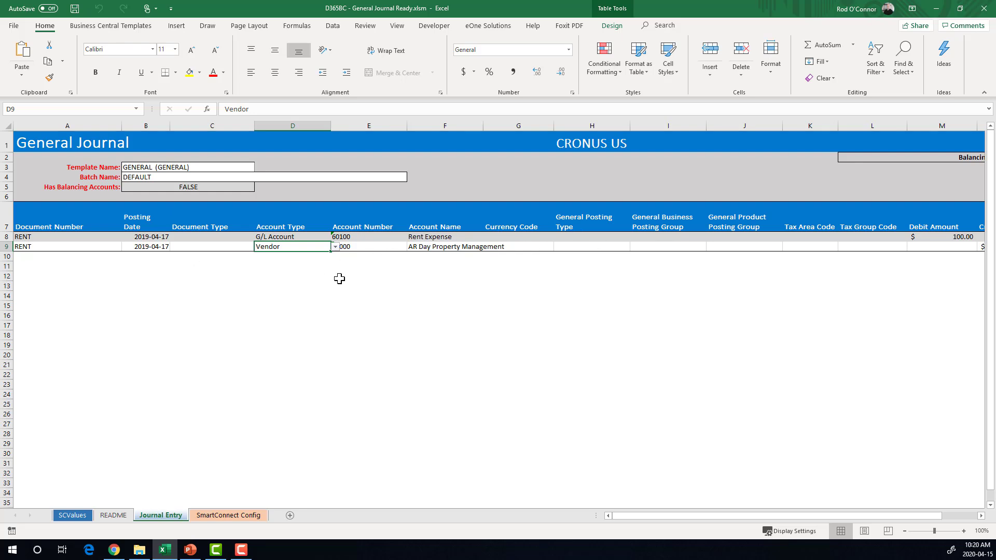
Run the Journal Entry map from the workbook, dismiss the run message, and select the Batch Name on the Journal Entry sheet.
click(92, 27)
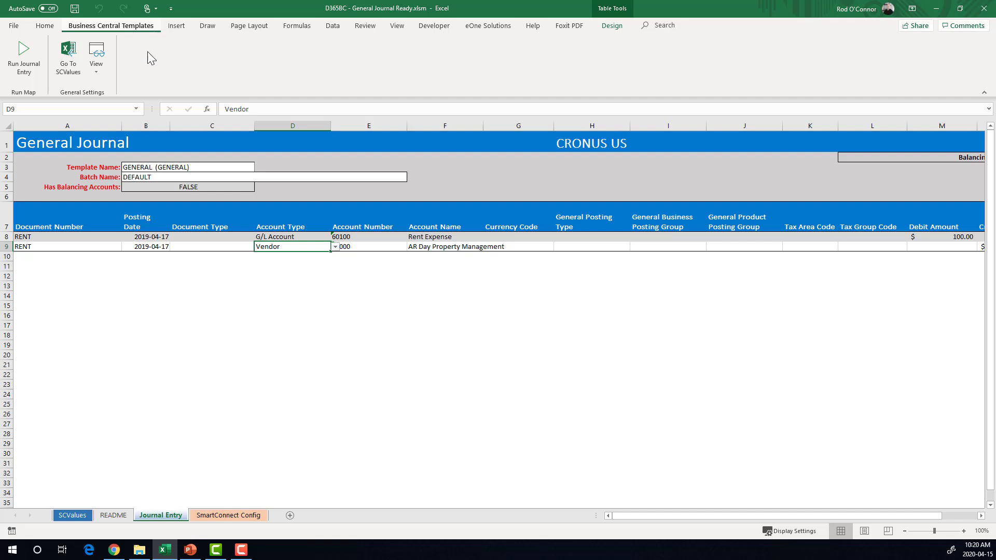
click(29, 69)
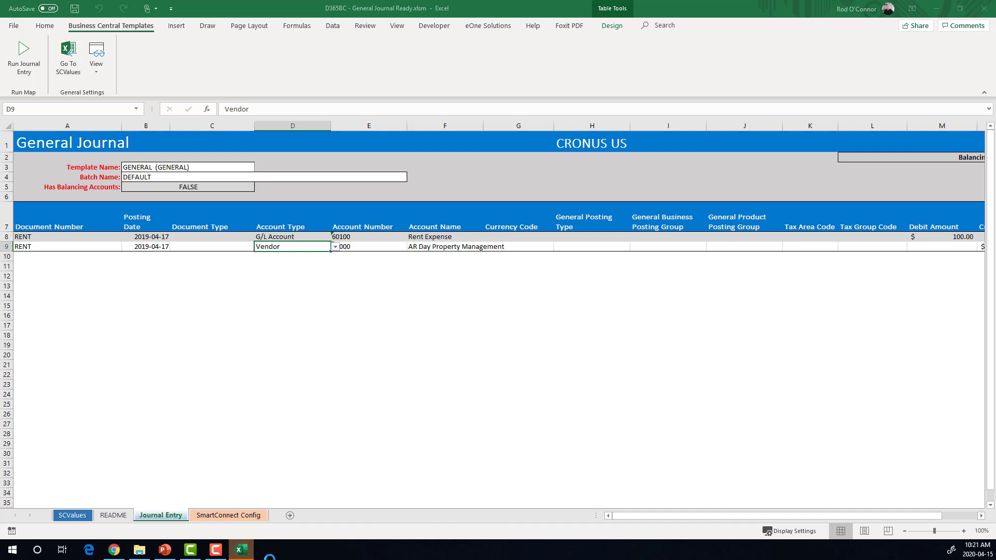
click(239, 550)
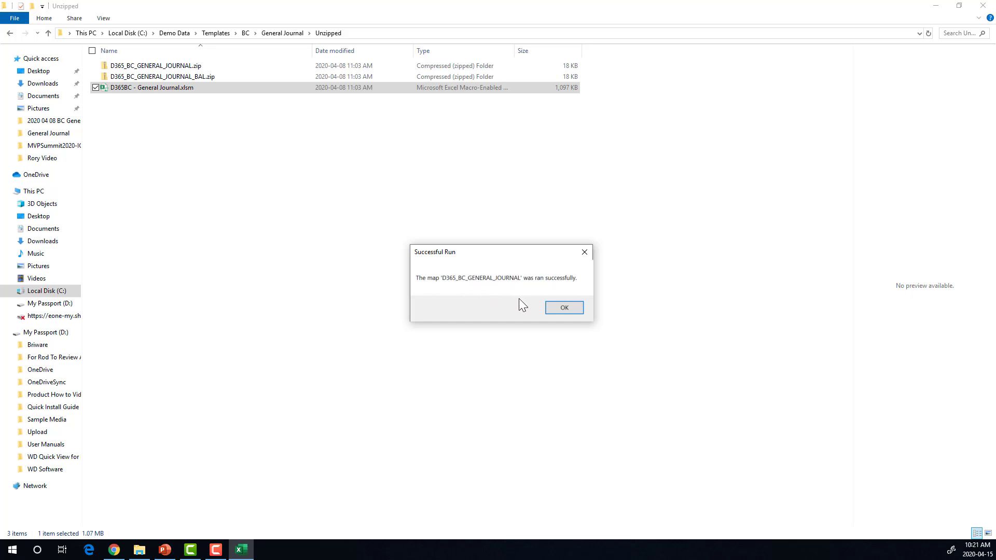
click(564, 308)
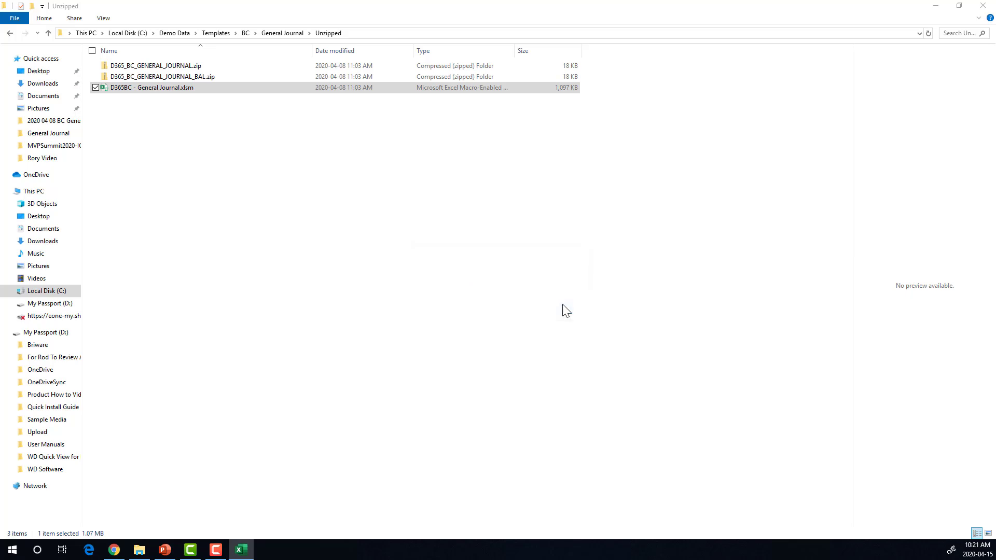
click(242, 551)
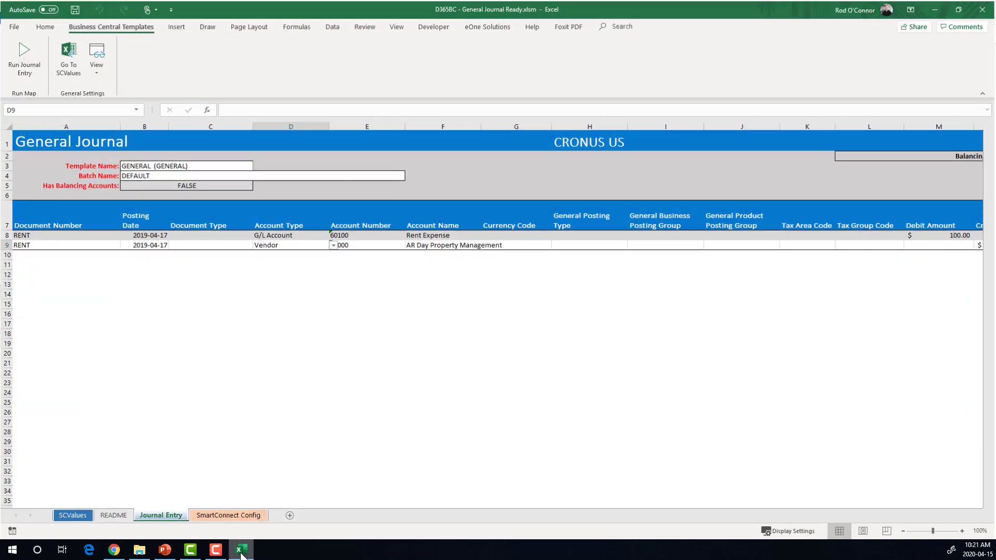
click(135, 176)
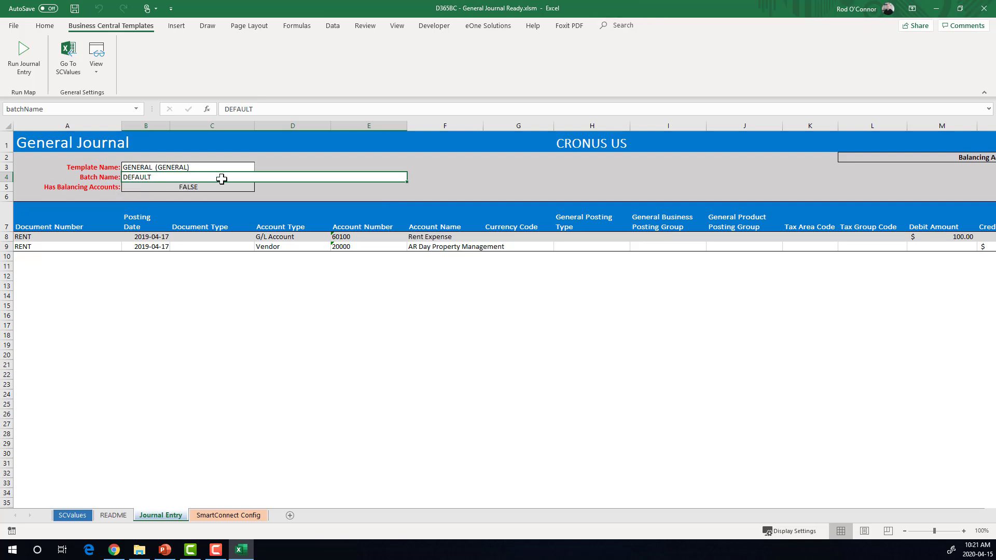
Switch to Business Central in a maximized Chrome window and open the DEFAULT general journal batch.
click(113, 550)
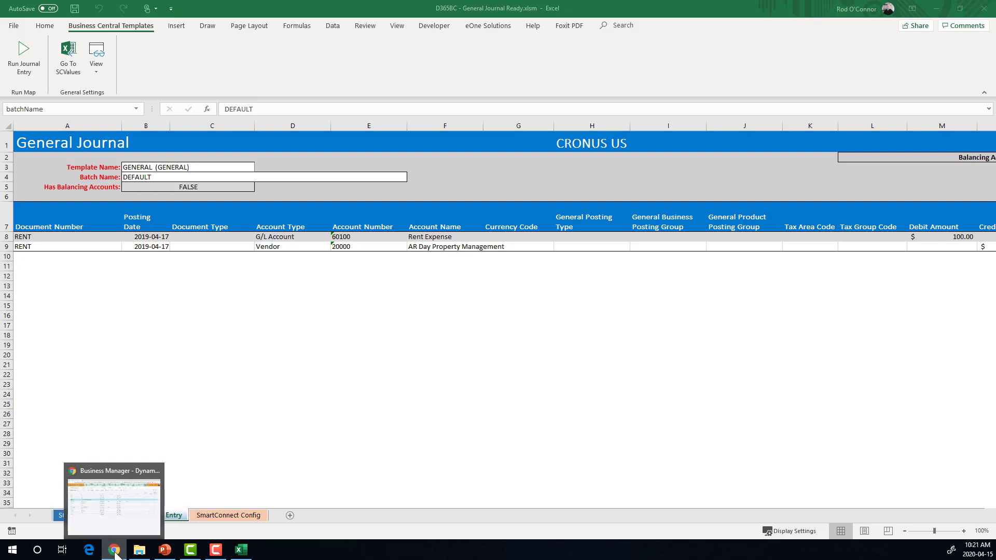
click(113, 552)
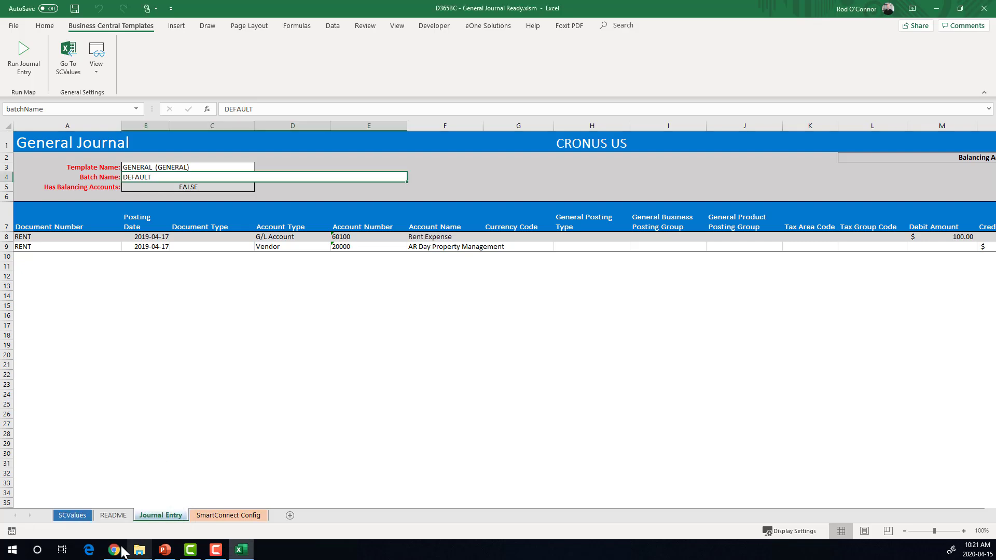
click(114, 550)
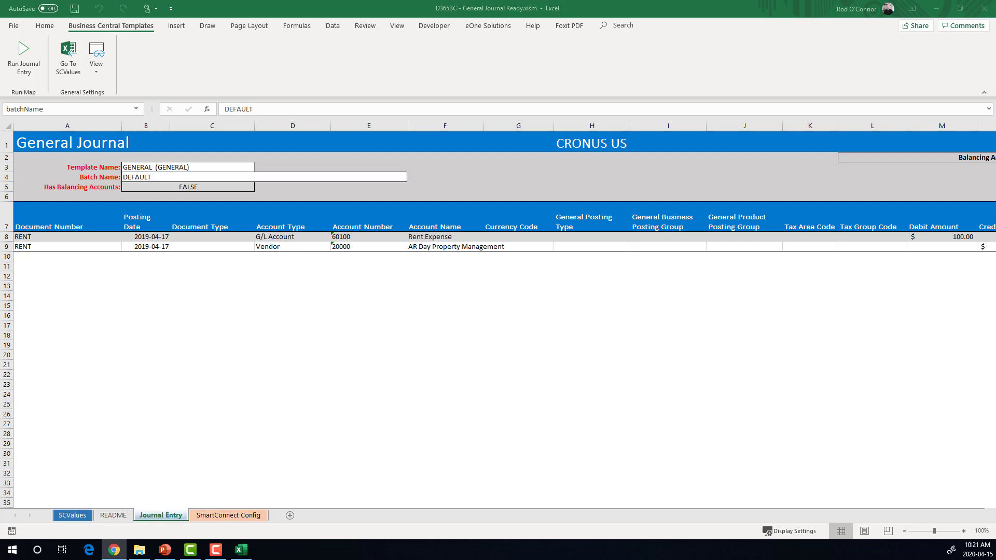
drag(512, 98, 429, 54)
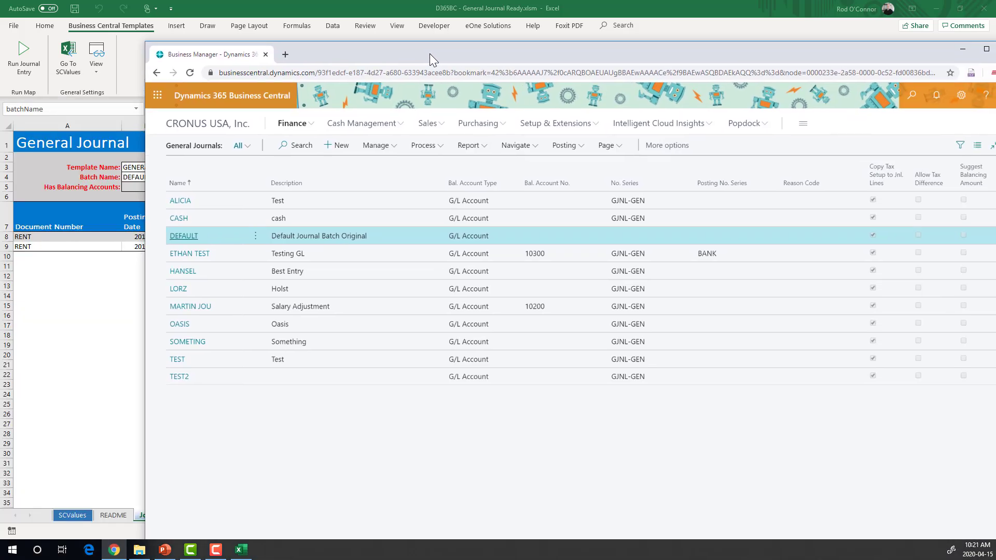
double_click(430, 54)
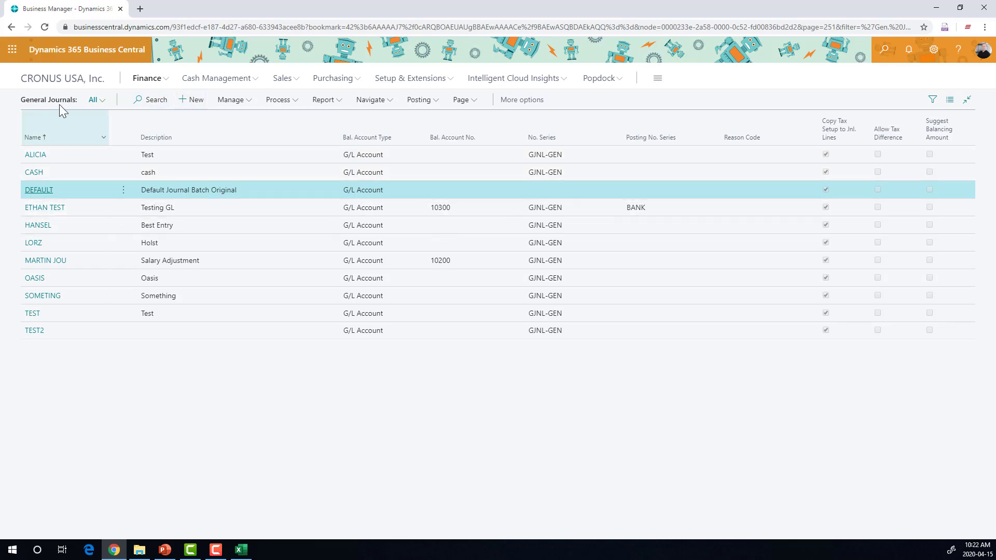
click(38, 190)
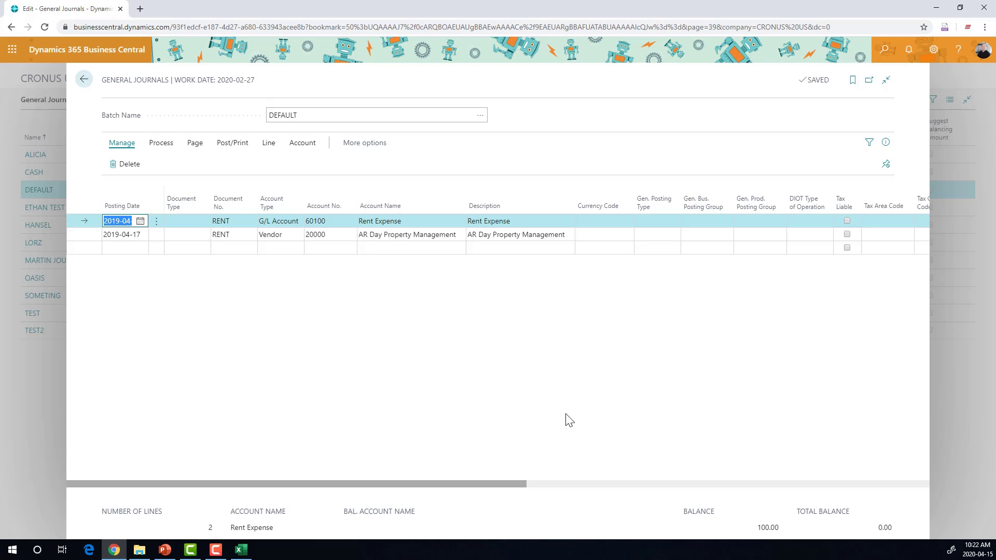
Post the journal lines of the DEFAULT batch, approving the posting and closing the resulting message.
click(170, 148)
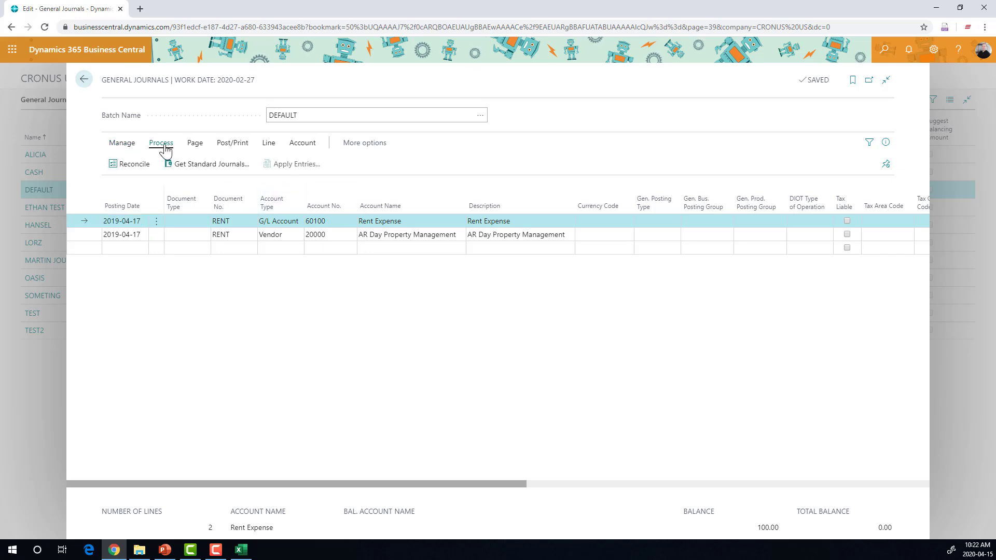
click(240, 151)
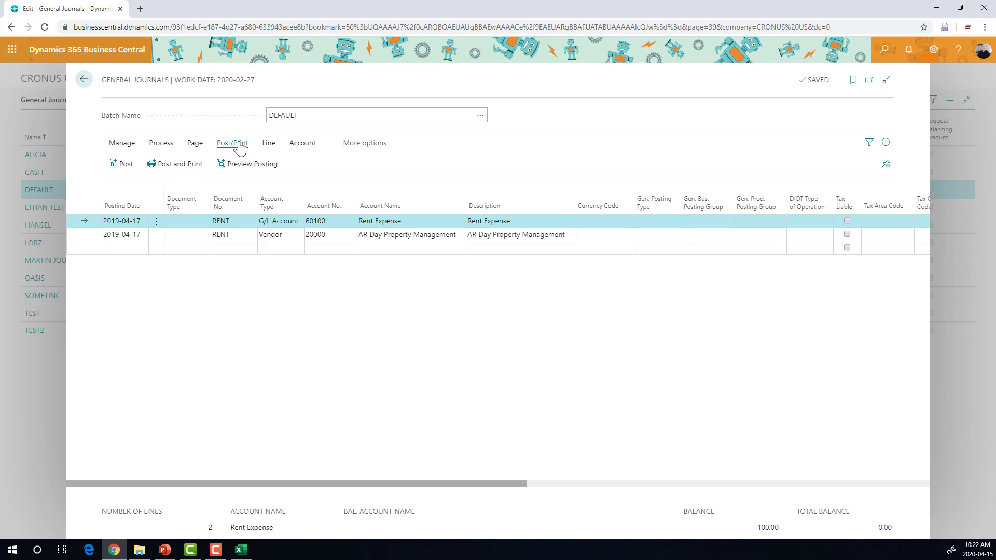
click(127, 169)
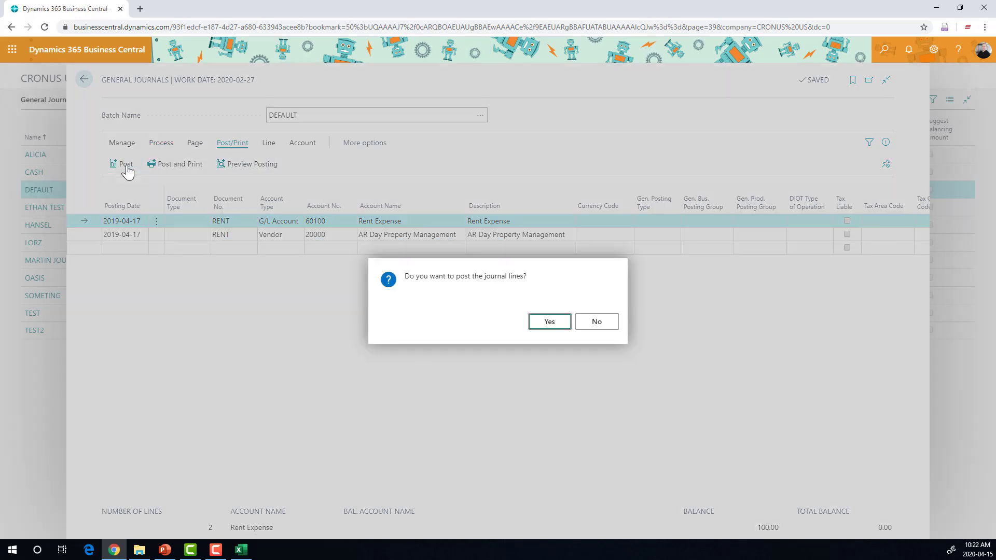
click(550, 328)
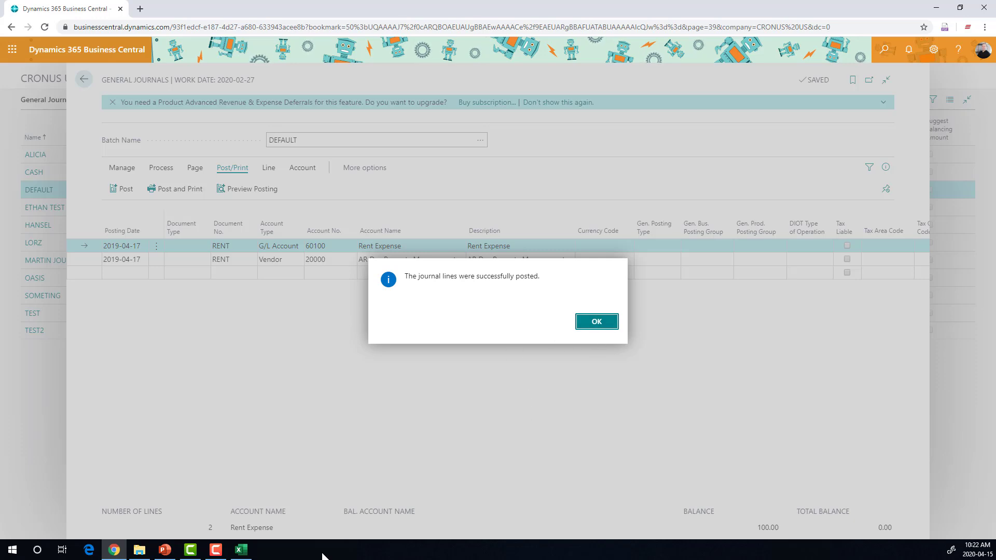
click(598, 323)
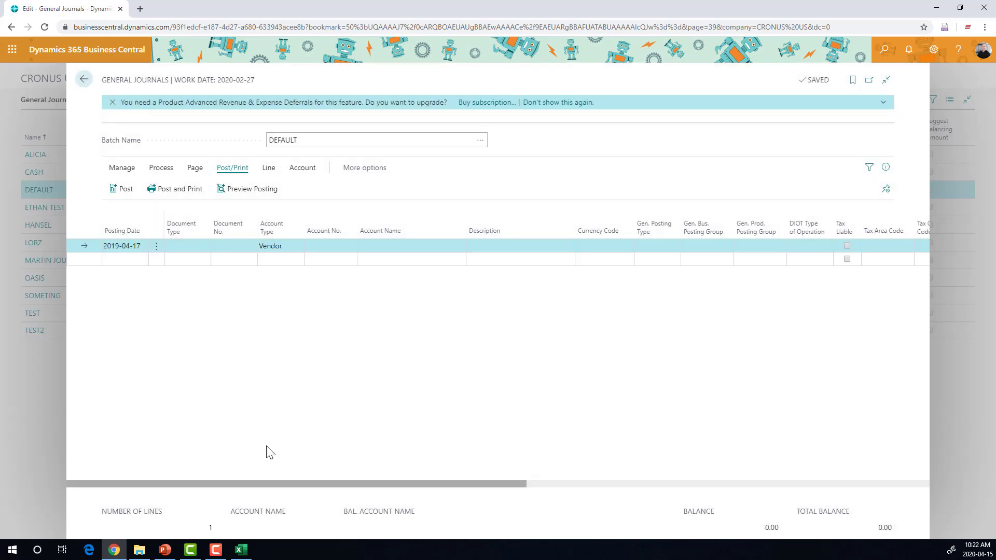